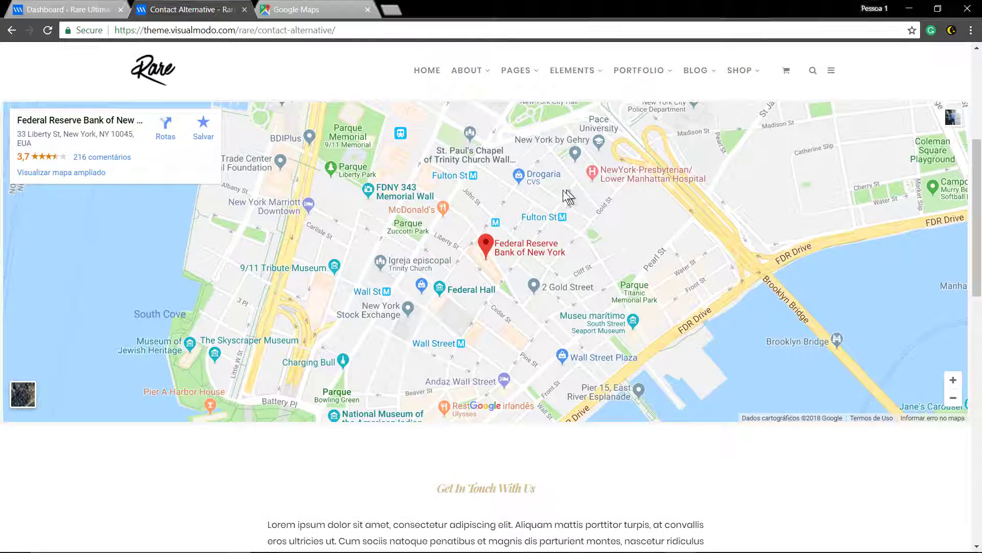
- Pan the demo page's embedded map from the Federal Reserve toward the Williamsburg Bridge
{"action": "left_click_drag", "start_coordinate": [501, 225], "coordinate": [326, 381]}
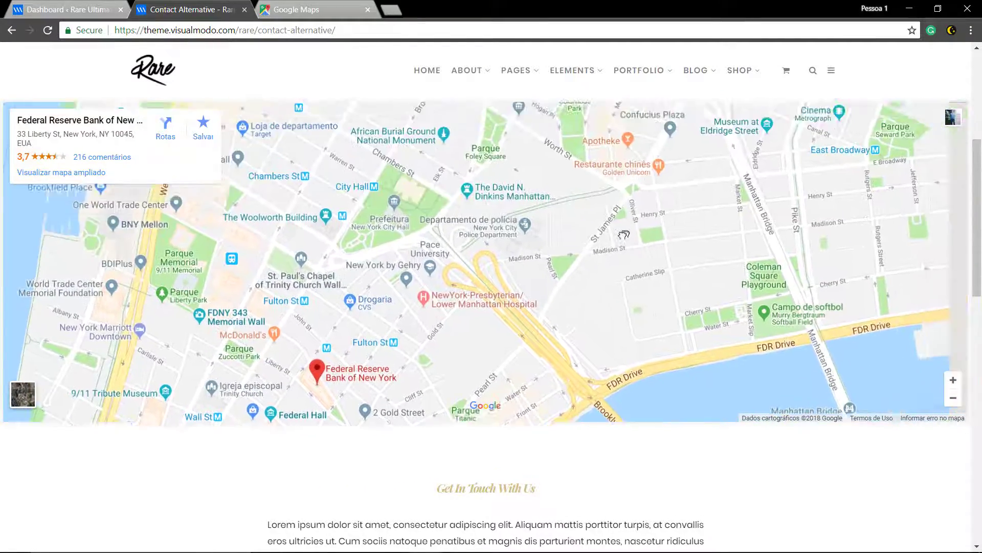
{"action": "left_click_drag", "start_coordinate": [628, 276], "coordinate": [553, 276]}
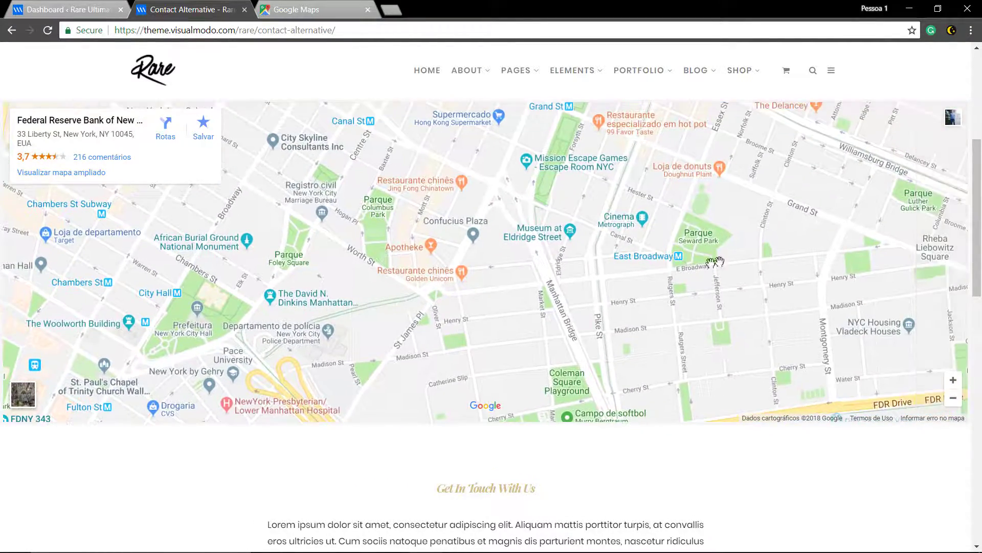
{"action": "left_click_drag", "start_coordinate": [762, 256], "coordinate": [454, 323]}
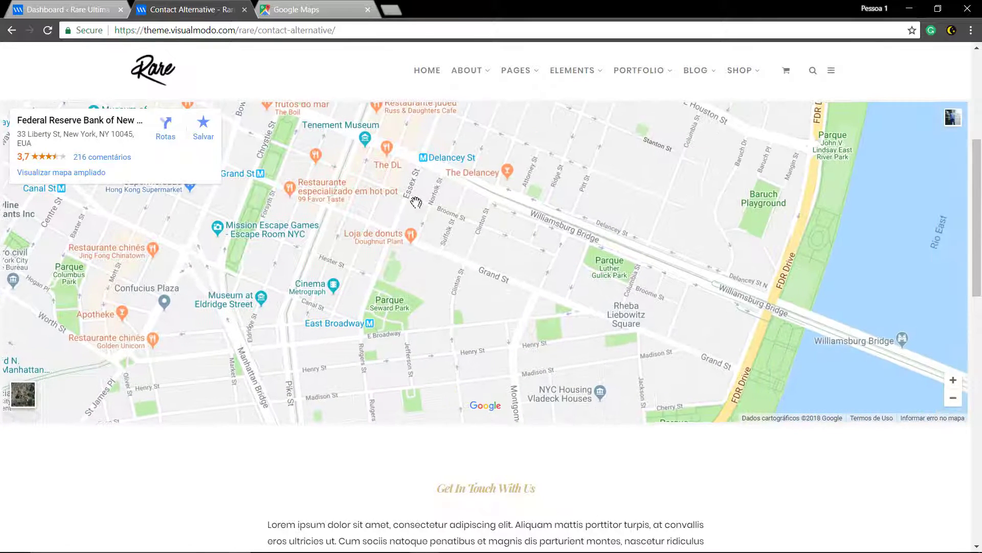
- From the WordPress dashboard, start a new page under Pages > Add New titled Google Maps
{"action": "left_click", "coordinate": [77, 8]}
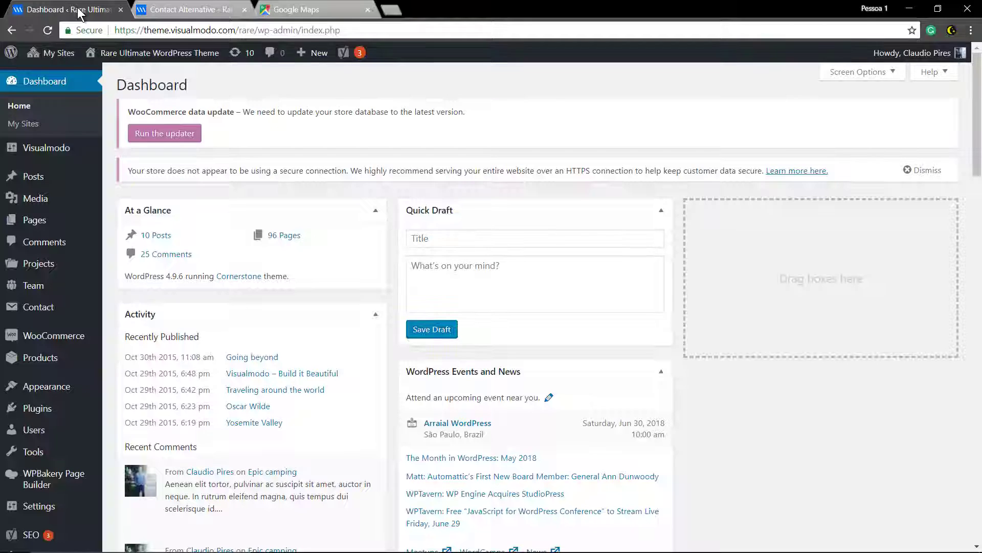
{"action": "mouse_move", "coordinate": [56, 221]}
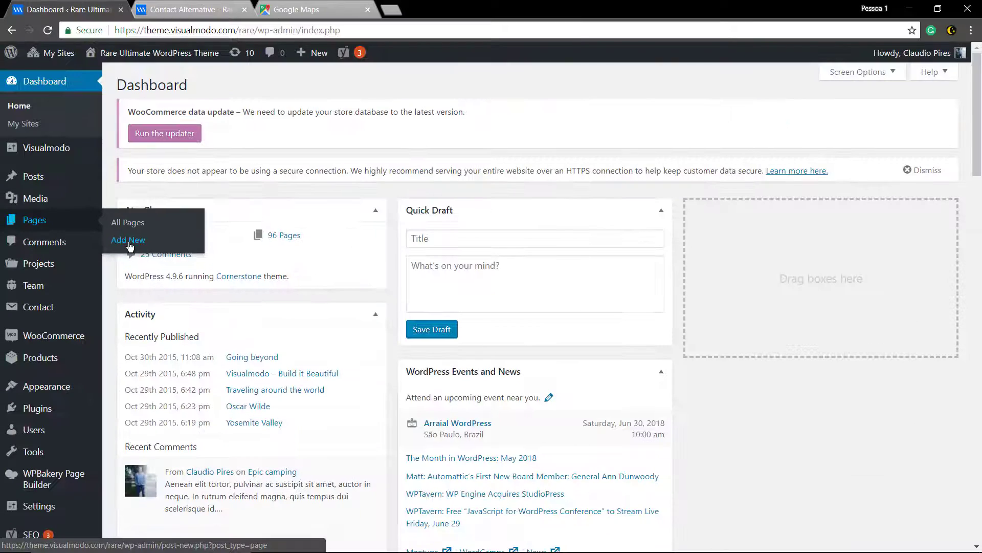
{"action": "left_click", "coordinate": [129, 240]}
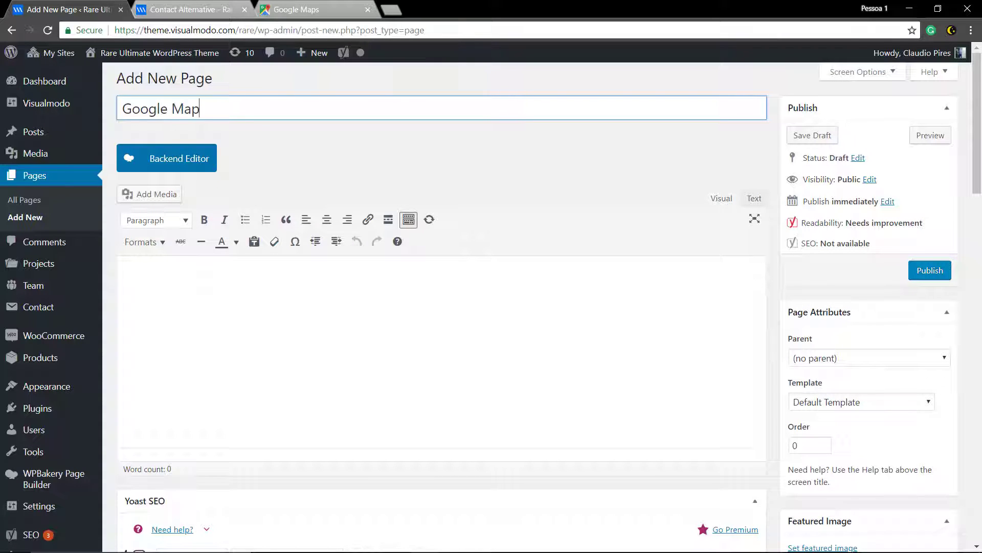
- Switch the page to the WPBakery backend editor and add a Google Maps element
{"action": "left_click", "coordinate": [147, 153]}
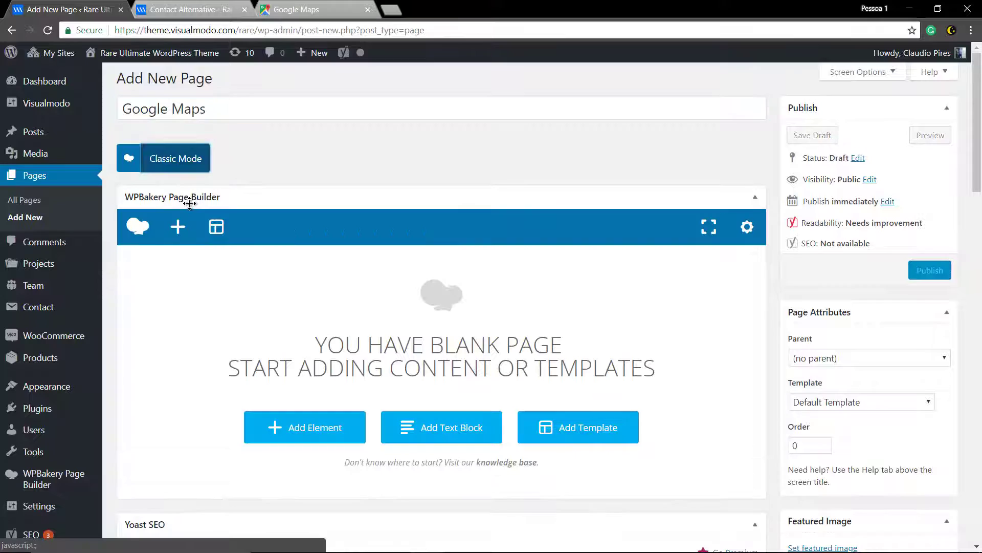
{"action": "left_click", "coordinate": [177, 239]}
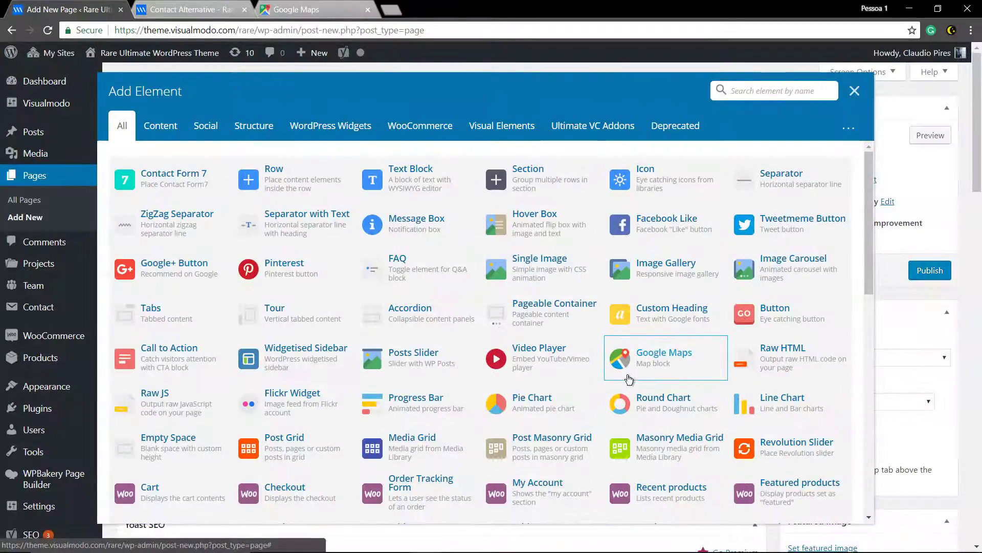
{"action": "left_click", "coordinate": [624, 380]}
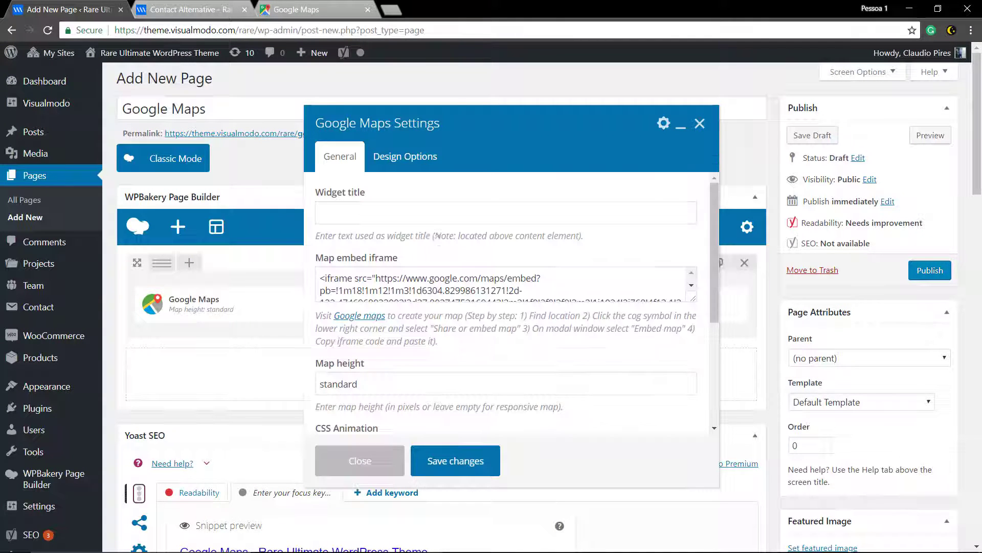
- Review the element's default Map embed iframe code in its settings
{"action": "scroll", "coordinate": [512, 307], "scroll_direction": "down", "scroll_amount": 1}
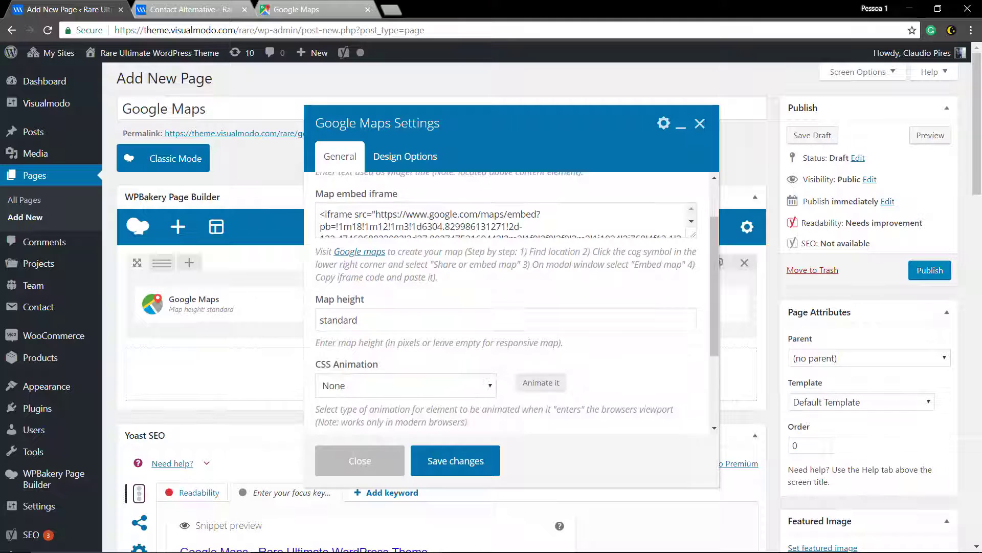
{"action": "scroll", "coordinate": [512, 307], "scroll_direction": "up", "scroll_amount": 1}
{"action": "scroll", "coordinate": [511, 307], "scroll_direction": "down", "scroll_amount": 1}
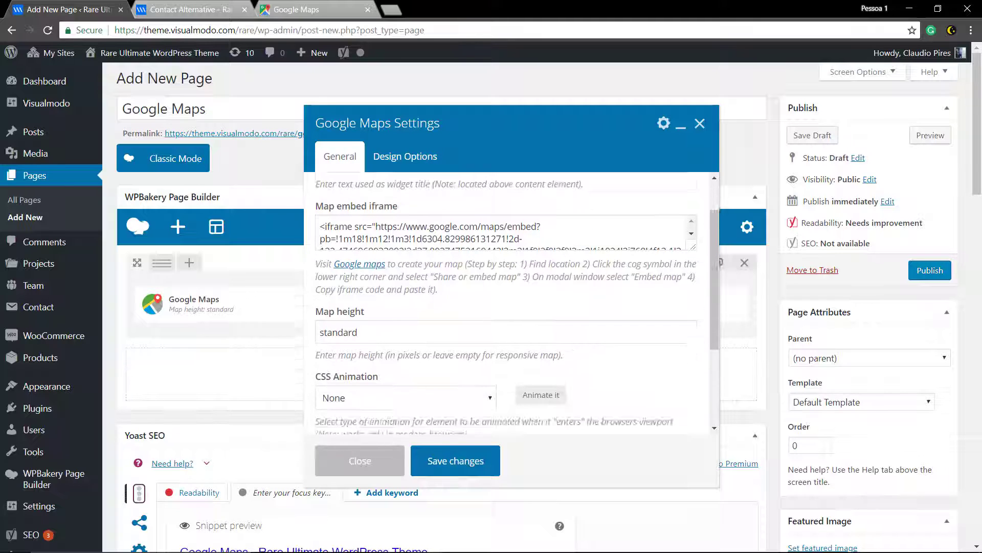
{"action": "scroll", "coordinate": [512, 307], "scroll_direction": "up", "scroll_amount": 1}
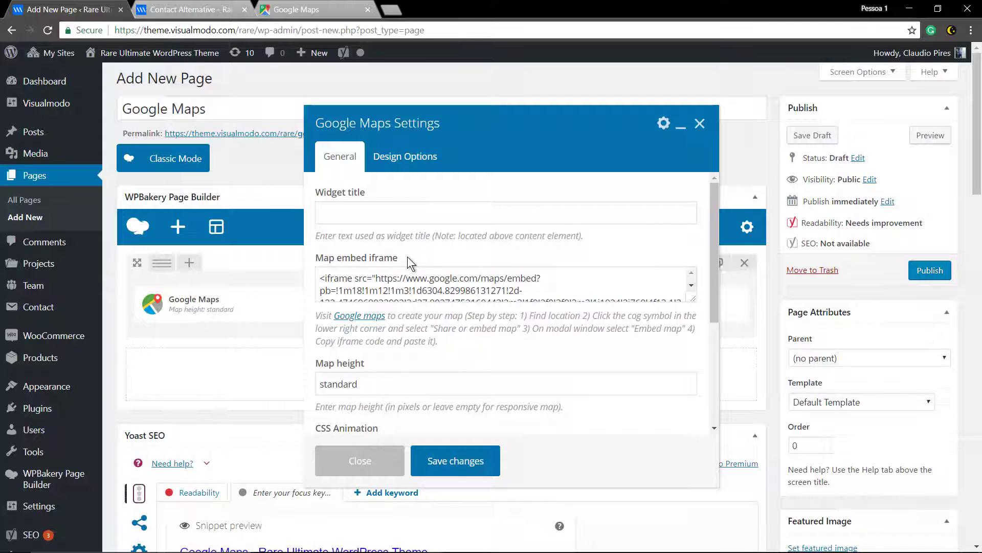
{"action": "left_click_drag", "start_coordinate": [410, 262], "coordinate": [335, 259]}
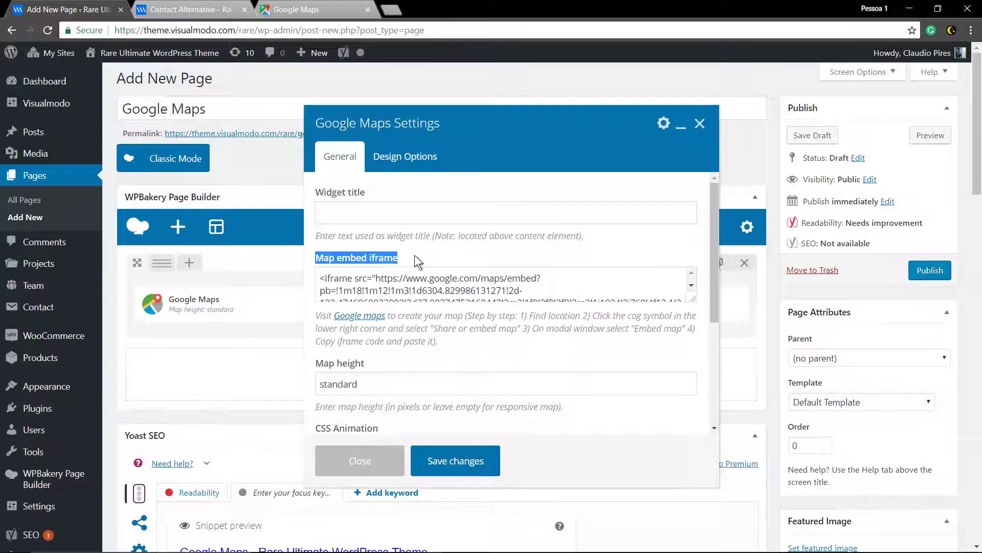
{"action": "left_click", "coordinate": [417, 261]}
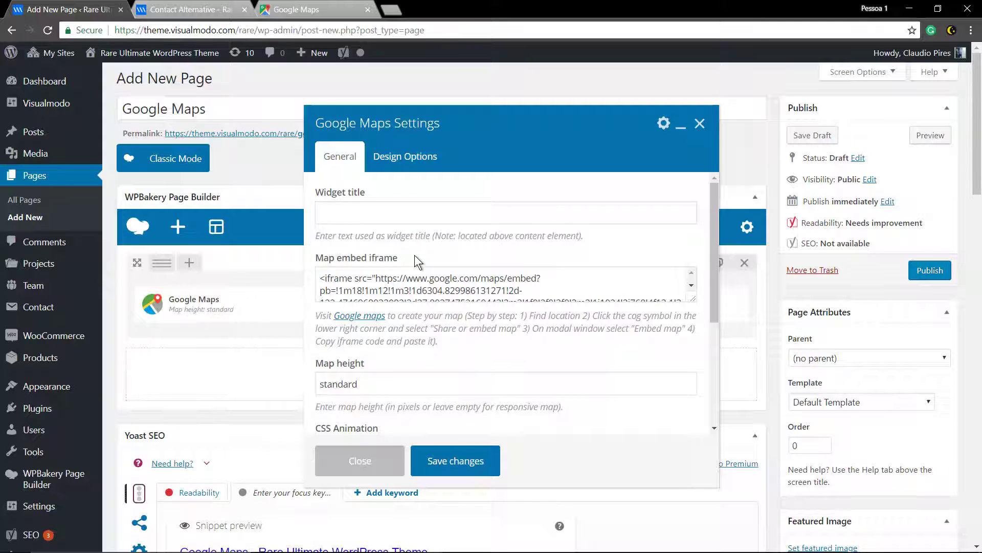
- Search Google Maps for 'new york' and choose New York, NY, USA
{"action": "left_click", "coordinate": [290, 10]}
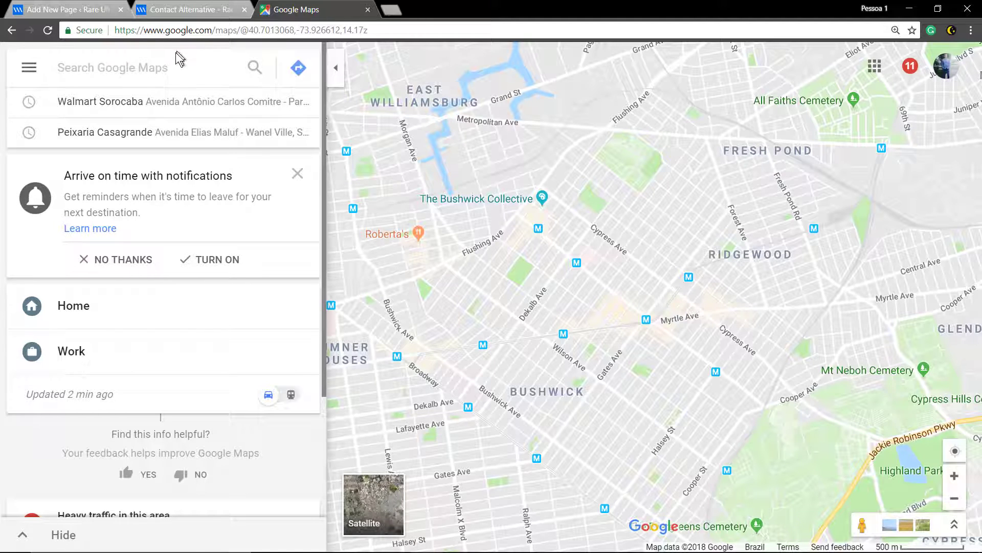
{"action": "left_click", "coordinate": [102, 67]}
{"action": "type", "text": "new york"}
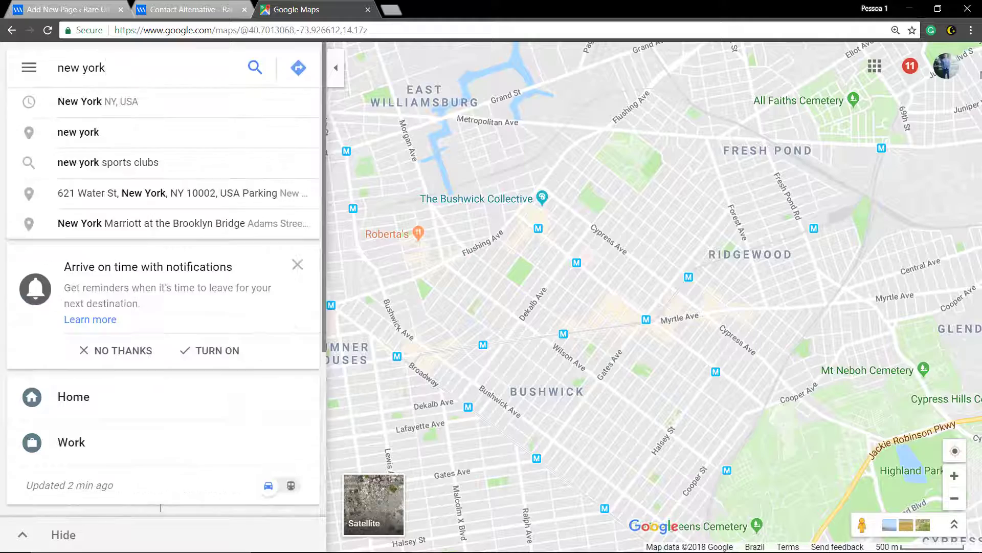
{"action": "left_click", "coordinate": [153, 102]}
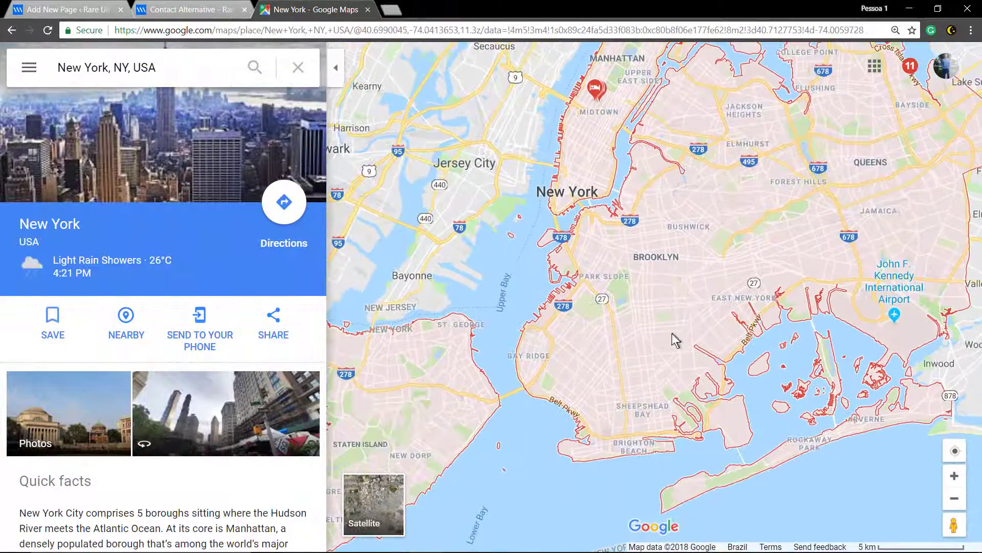
- Zoom into Flatbush and open the Kings Theatre place details
{"action": "scroll", "coordinate": [660, 350], "scroll_direction": "up", "scroll_amount": 3}
{"action": "scroll", "coordinate": [628, 362], "scroll_direction": "up", "scroll_amount": 2}
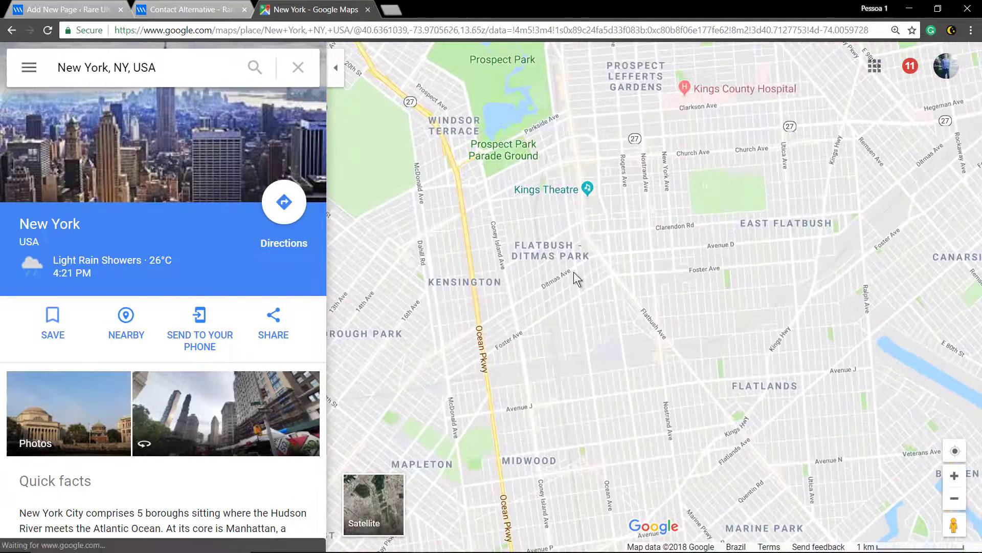
{"action": "scroll", "coordinate": [579, 278], "scroll_direction": "up", "scroll_amount": 1}
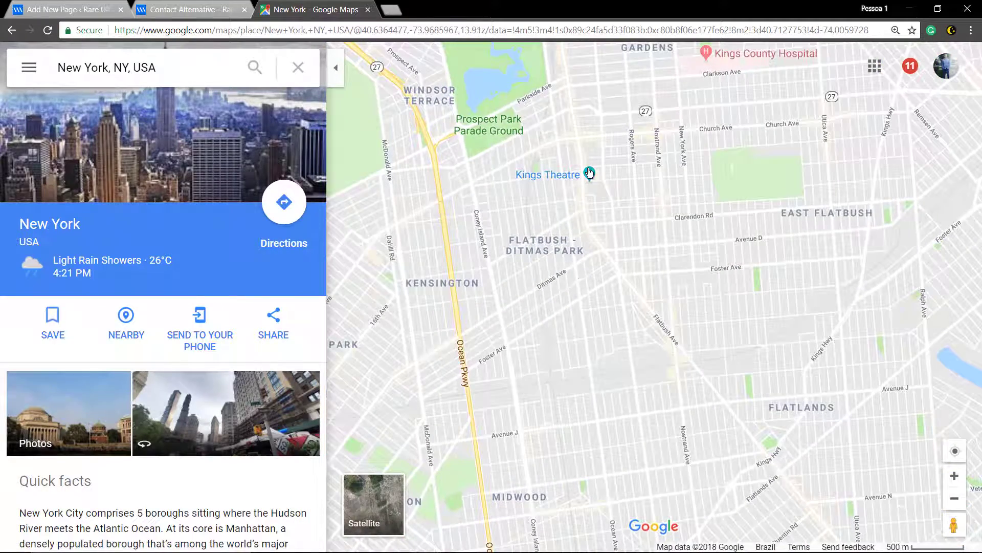
{"action": "left_click", "coordinate": [589, 173]}
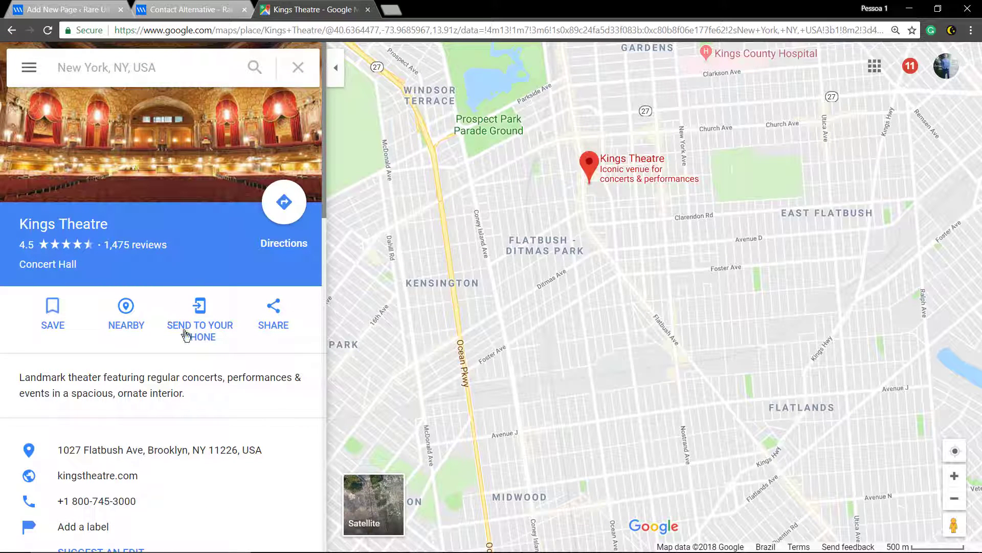
- Copy the Kings Theatre embed iframe HTML from Share > Embed a map
{"action": "left_click", "coordinate": [269, 321]}
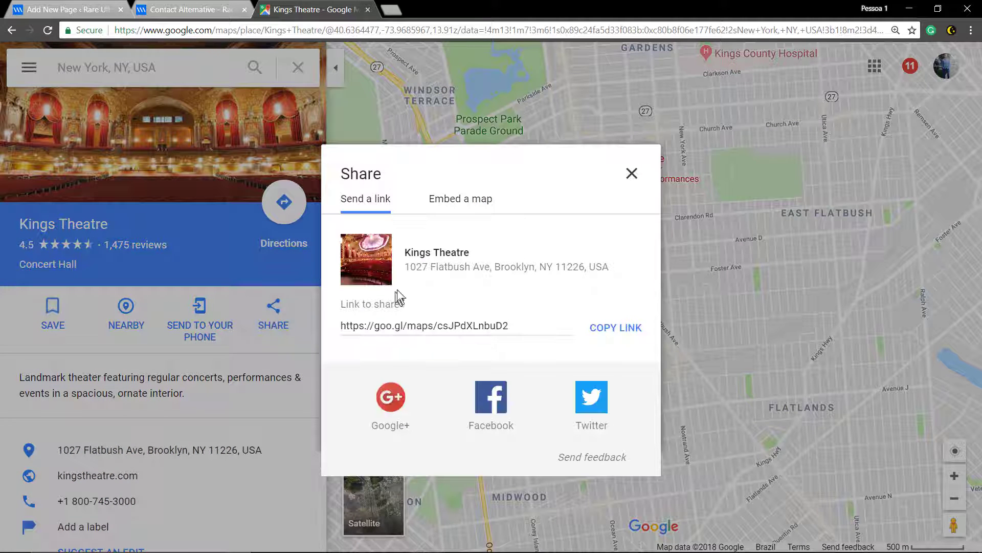
{"action": "left_click", "coordinate": [453, 203]}
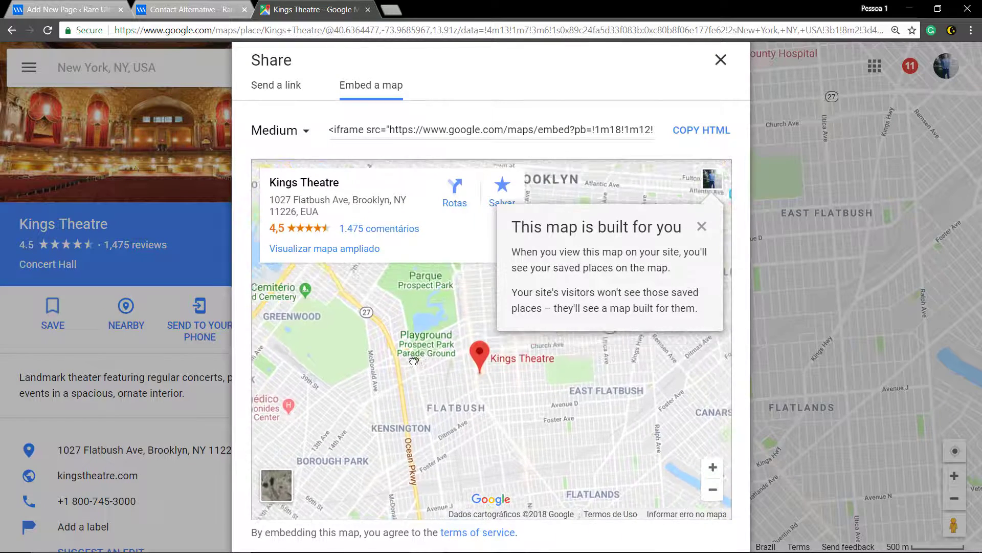
{"action": "left_click", "coordinate": [488, 128]}
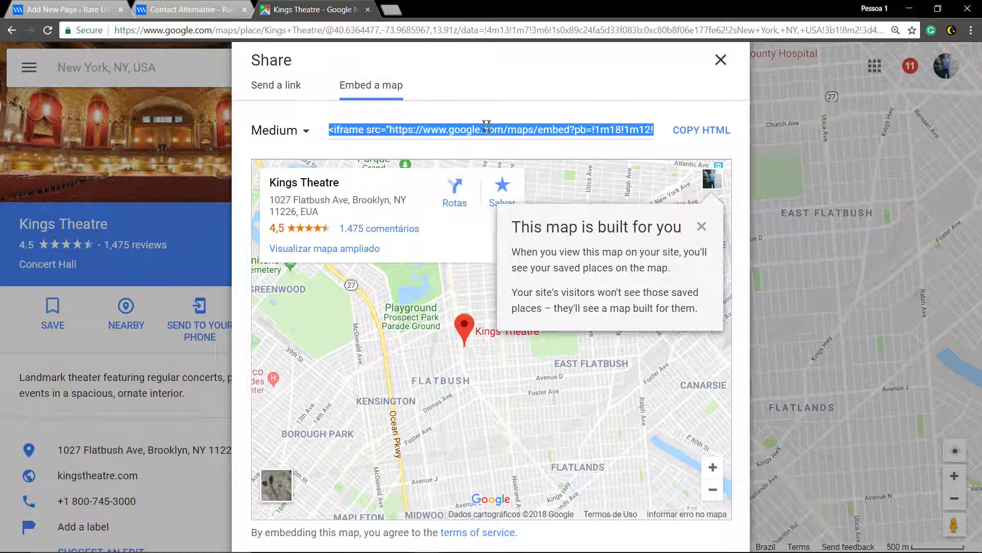
{"action": "left_click", "coordinate": [188, 9]}
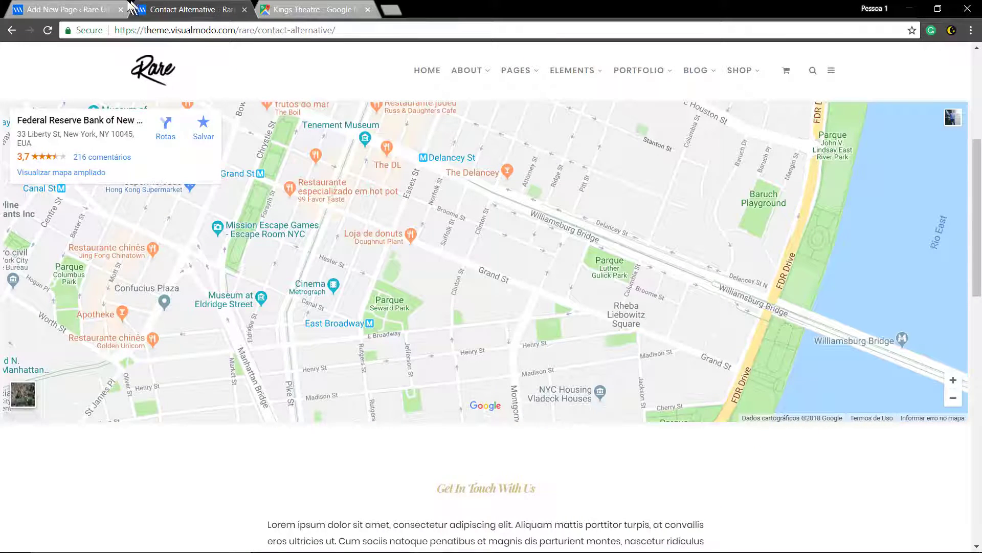
- Replace the Google Maps element's old iframe code with the Kings Theatre embed code
{"action": "left_click", "coordinate": [123, 8]}
{"action": "left_click", "coordinate": [476, 277]}
{"action": "key", "text": "ctrl+a"}
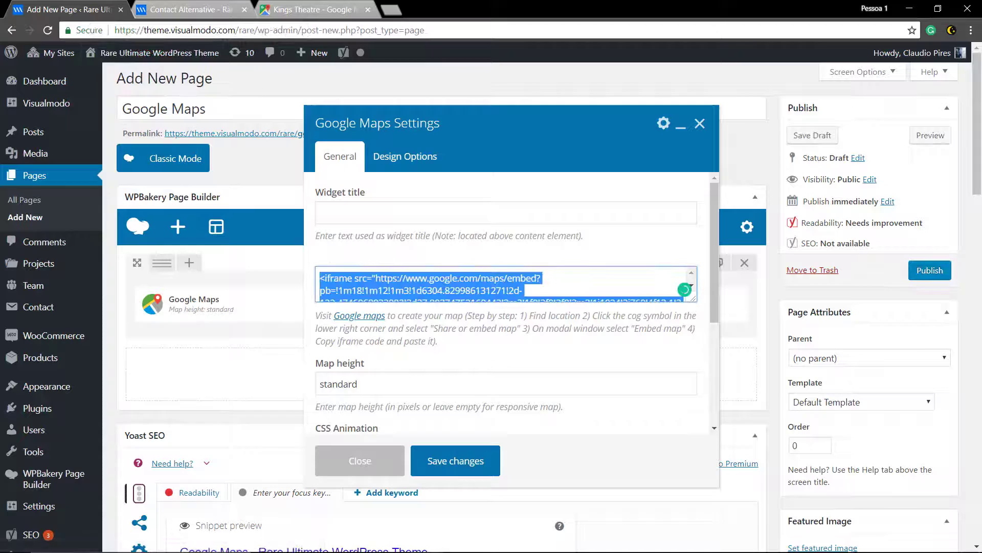
{"action": "key", "text": "ctrl+v"}
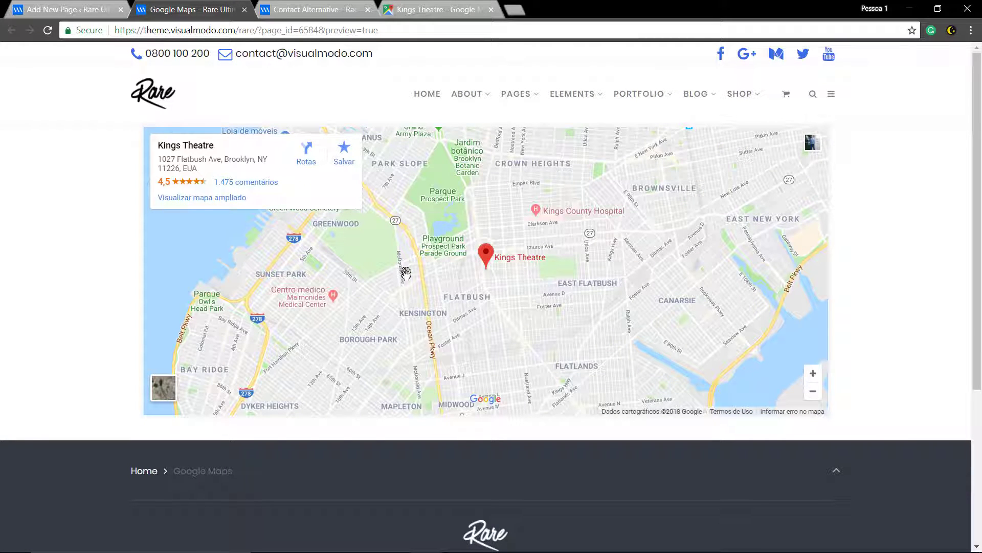
{"action": "left_click", "coordinate": [76, 11]}
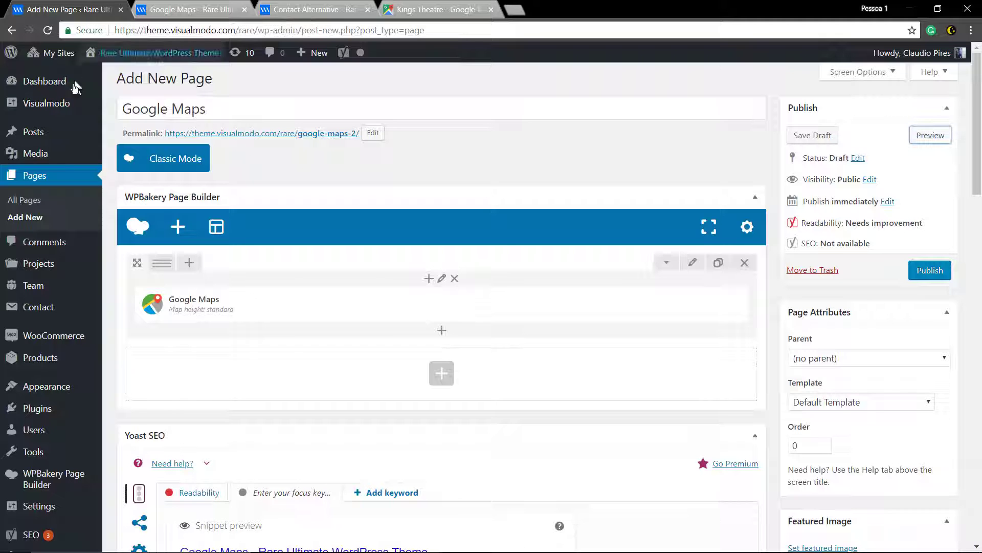
- Set the map row to 'Stretch row and content (no paddings)' with equal-height columns, then preview it
{"action": "left_click", "coordinate": [691, 264]}
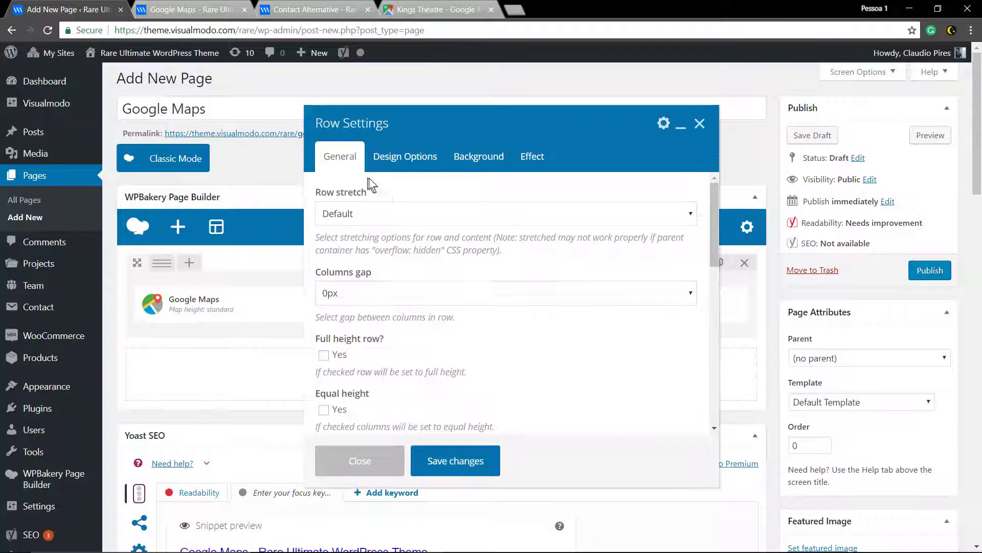
{"action": "left_click", "coordinate": [367, 215]}
{"action": "left_click", "coordinate": [375, 246]}
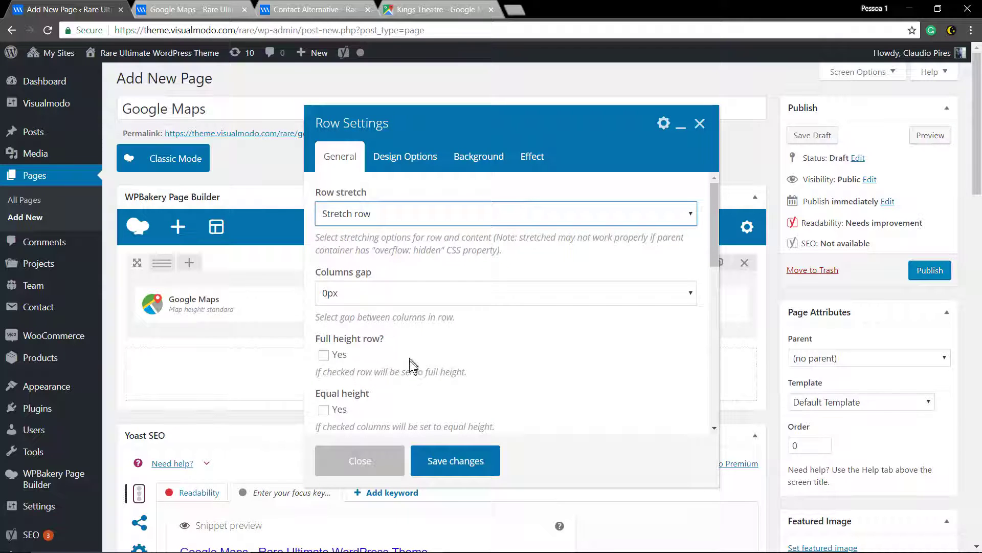
{"action": "left_click", "coordinate": [402, 215]}
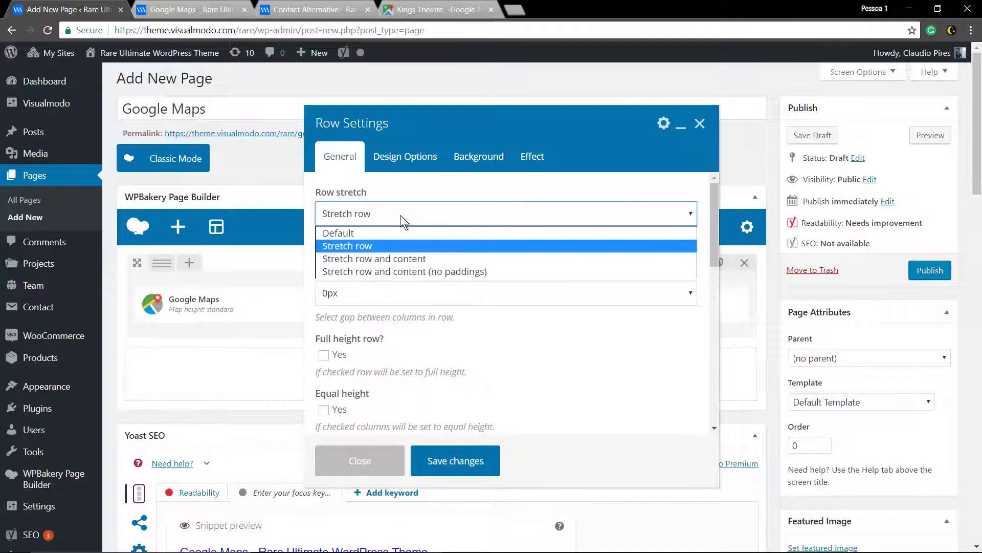
{"action": "left_click", "coordinate": [402, 270]}
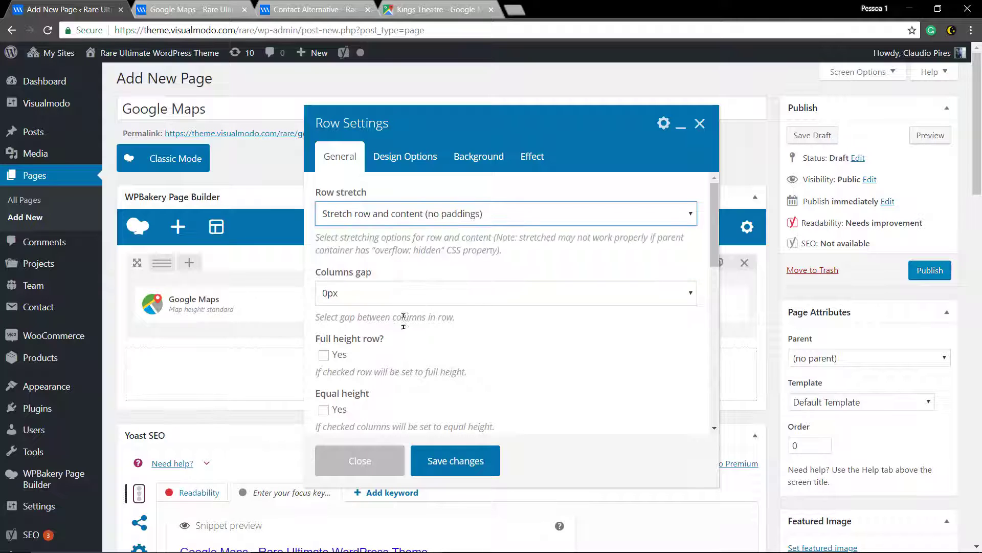
{"action": "left_click", "coordinate": [324, 410]}
{"action": "left_click", "coordinate": [452, 463]}
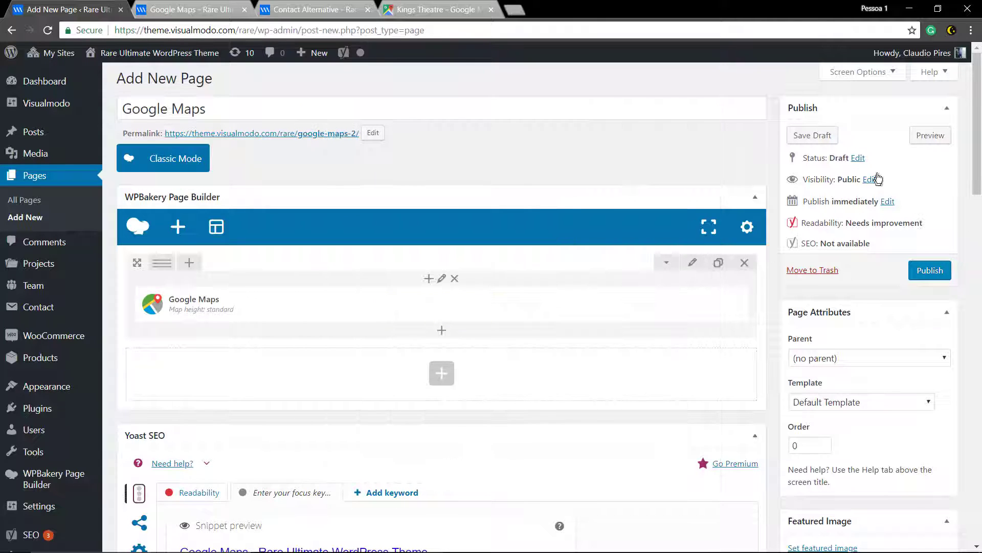
{"action": "left_click", "coordinate": [927, 137]}
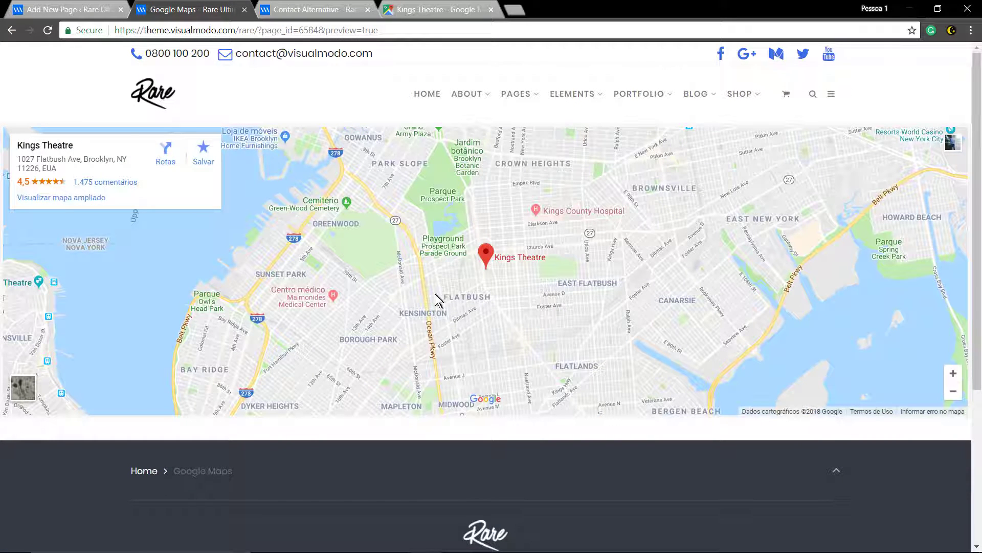
{"action": "left_click_drag", "start_coordinate": [421, 277], "coordinate": [394, 283]}
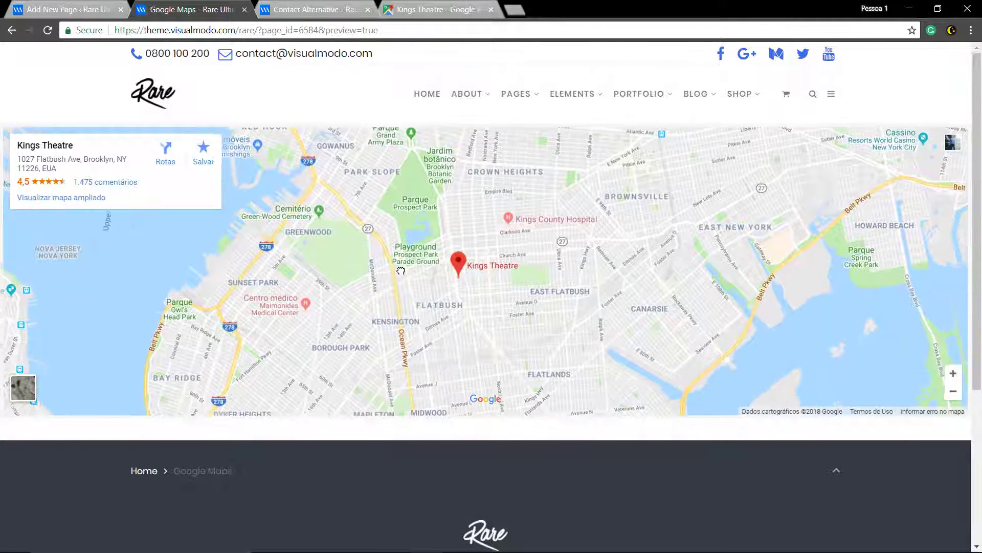
- Change the Google Maps element's Map height from standard to 750px and preview the taller map
{"action": "left_click", "coordinate": [66, 9]}
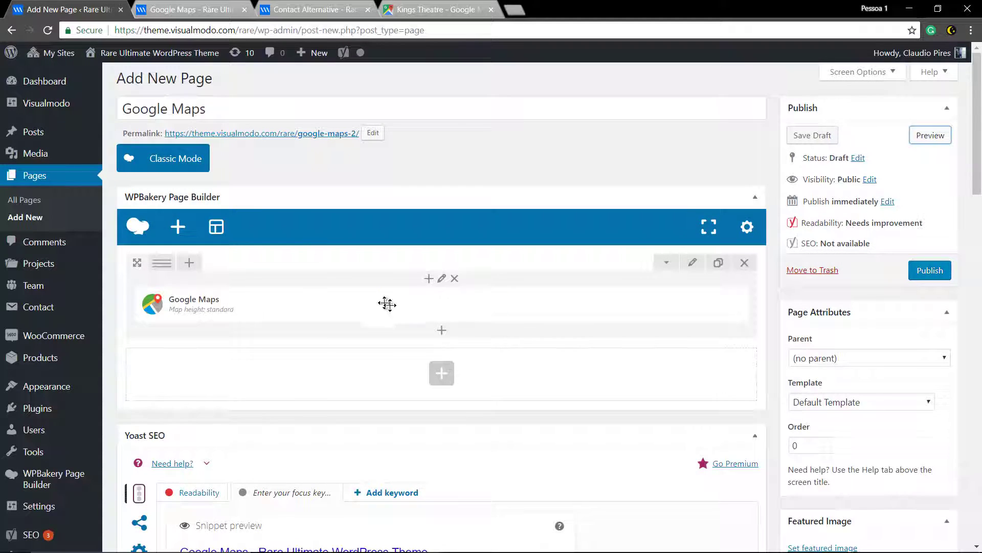
{"action": "left_click", "coordinate": [453, 306]}
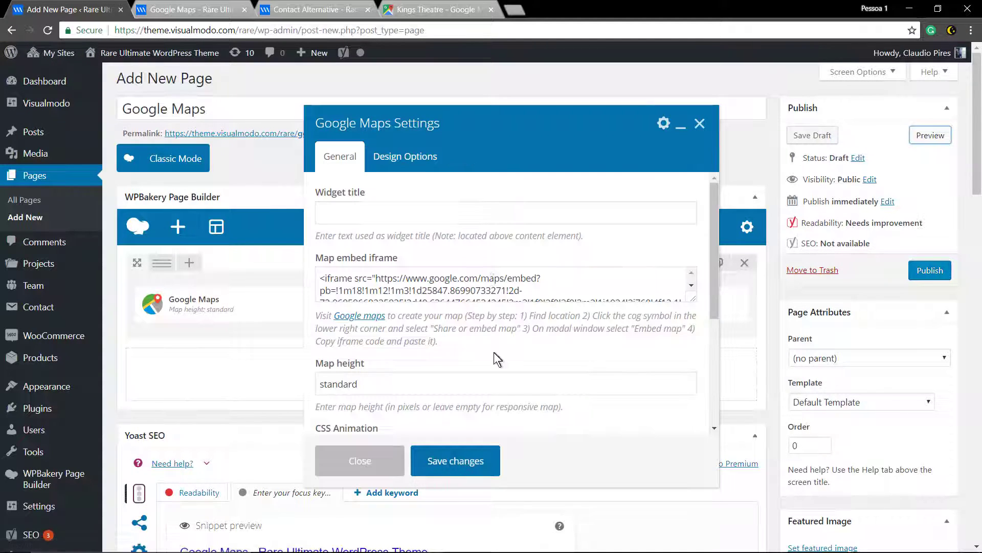
{"action": "scroll", "coordinate": [498, 358], "scroll_direction": "down", "scroll_amount": 1}
{"action": "left_click", "coordinate": [434, 327]}
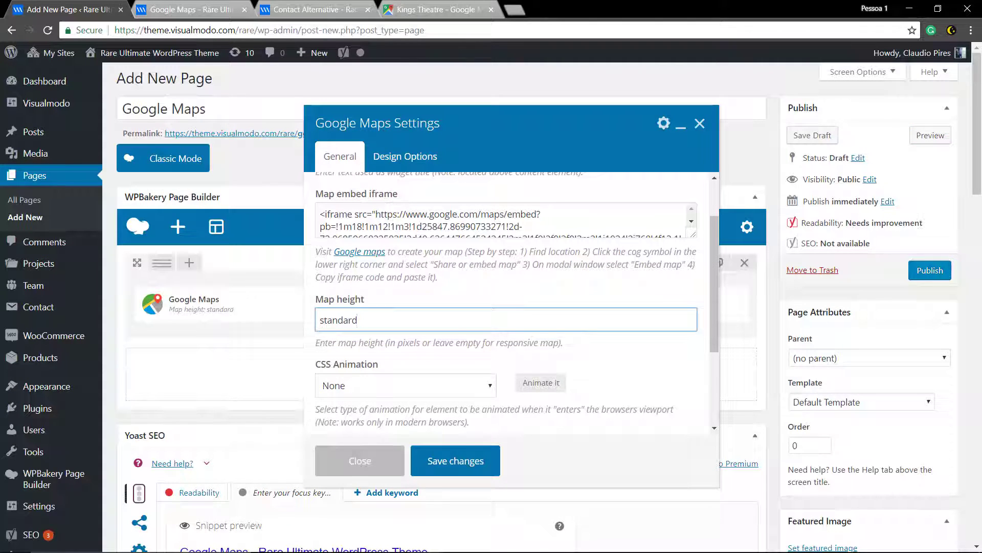
{"action": "key", "text": "ctrl+a"}
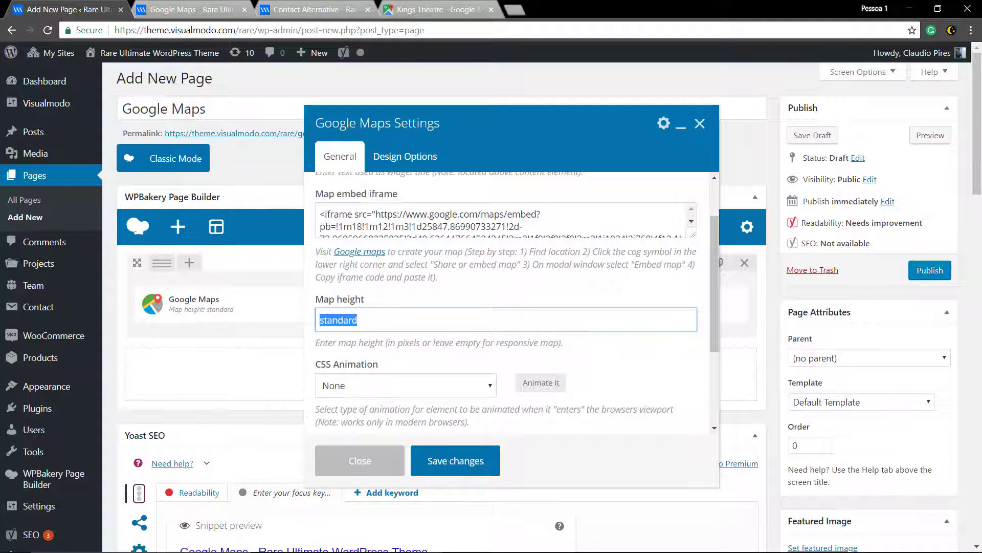
{"action": "type", "text": "750"}
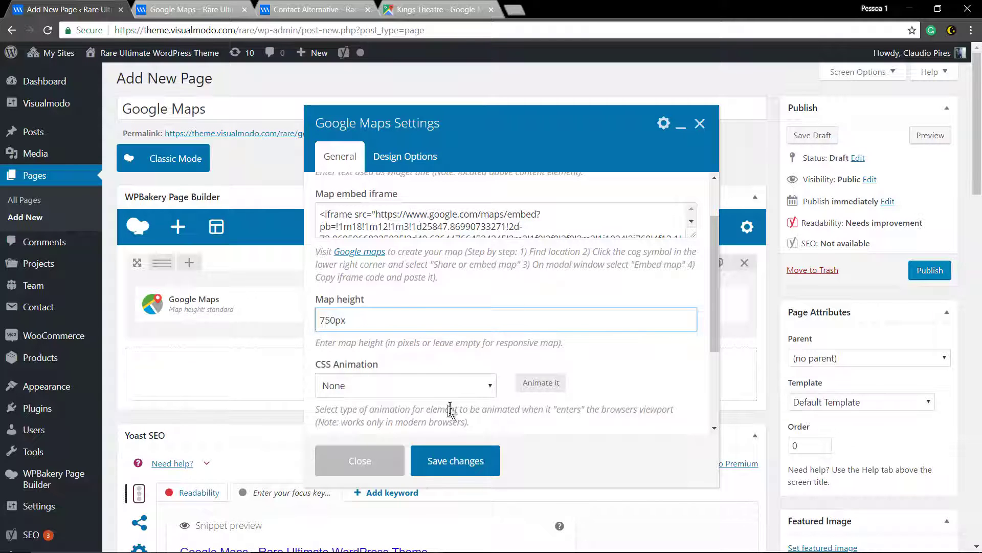
{"action": "left_click", "coordinate": [454, 463]}
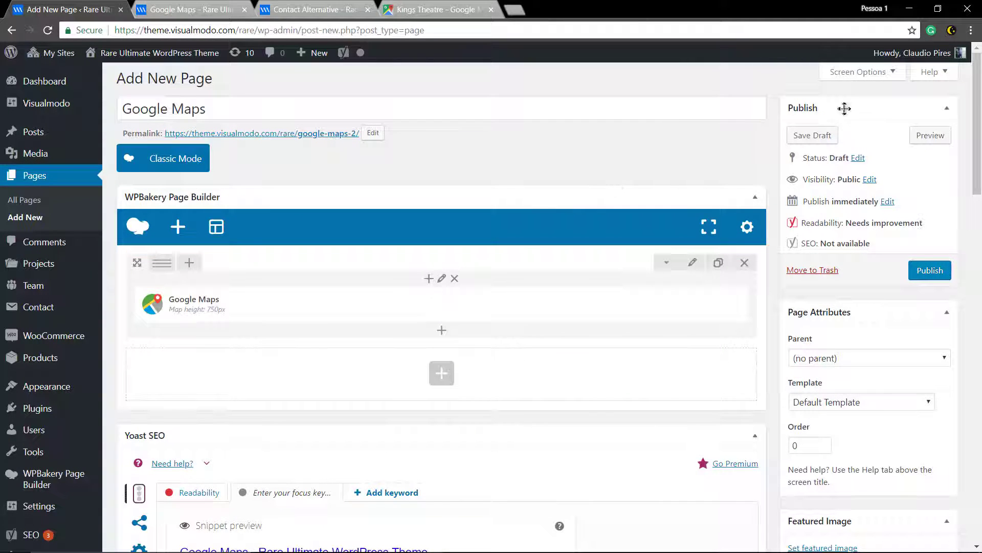
{"action": "left_click", "coordinate": [931, 135]}
{"action": "left_click", "coordinate": [201, 11]}
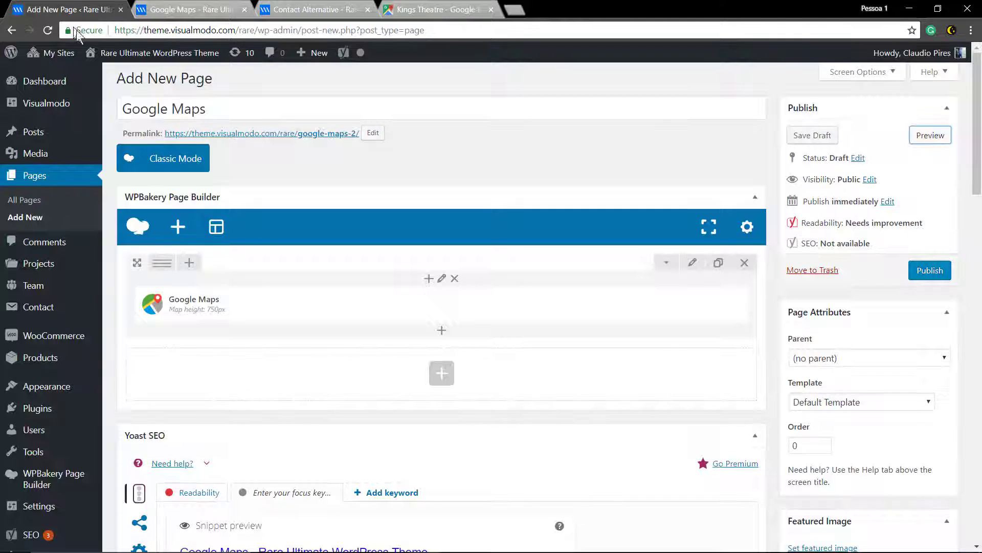
- Set the Google Maps element's Map height to 350px
{"action": "left_click", "coordinate": [77, 9]}
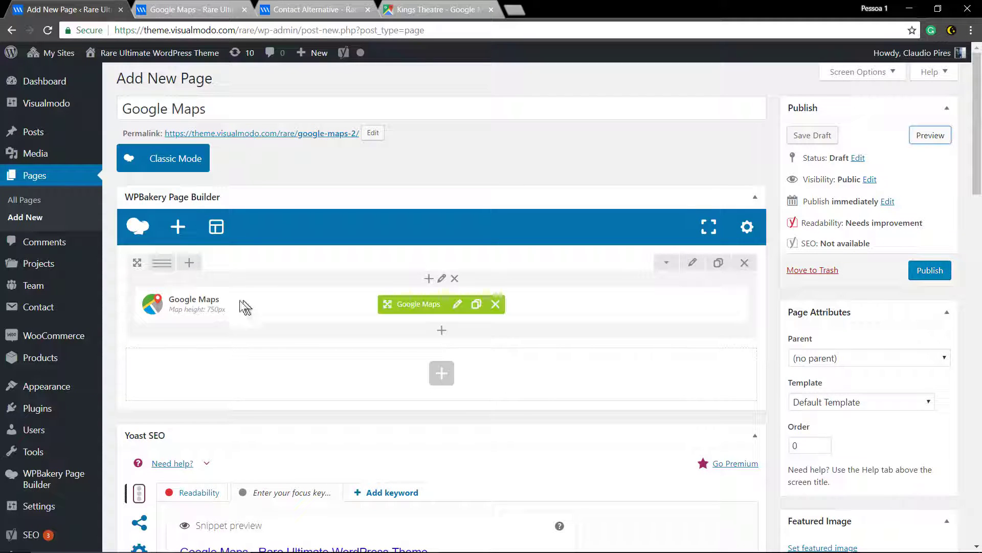
{"action": "left_click", "coordinate": [457, 304]}
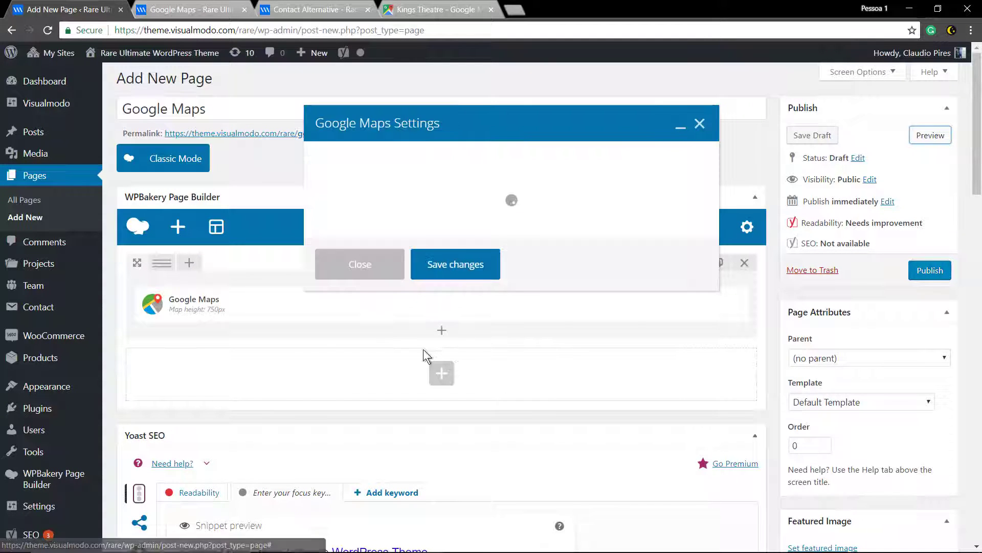
{"action": "left_click", "coordinate": [346, 383]}
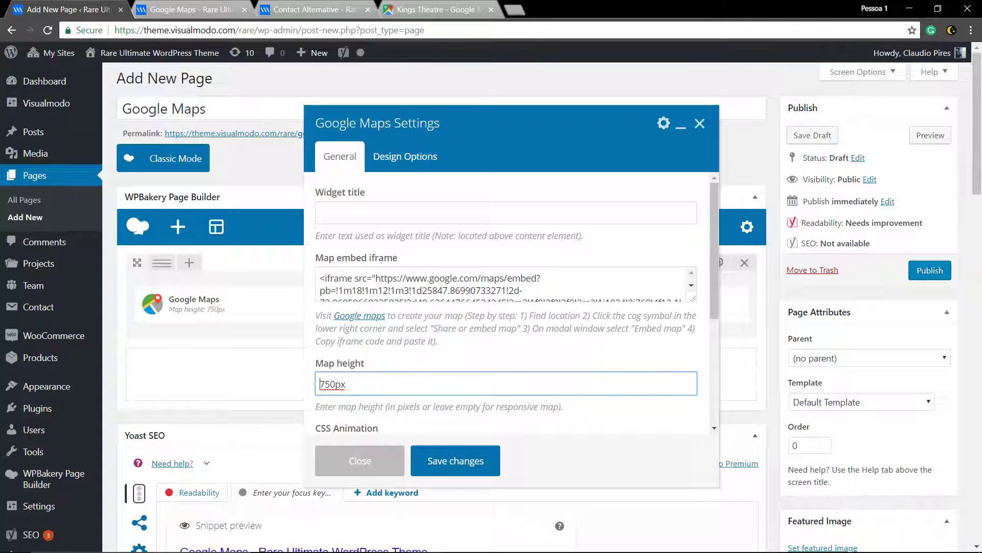
{"action": "left_click", "coordinate": [476, 462]}
- Set the row's Row stretch back to Default
{"action": "left_click", "coordinate": [693, 263]}
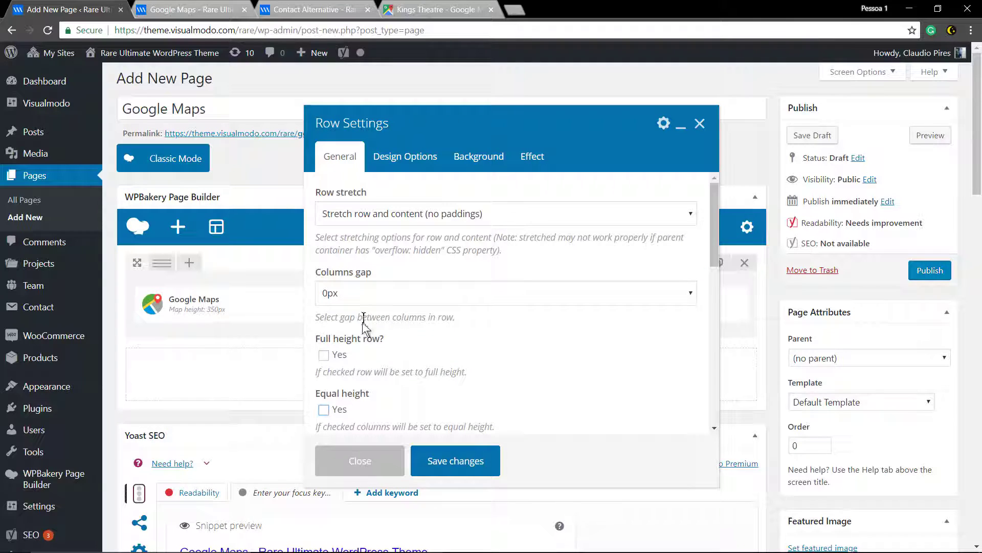
{"action": "left_click", "coordinate": [387, 220]}
{"action": "left_click", "coordinate": [381, 233]}
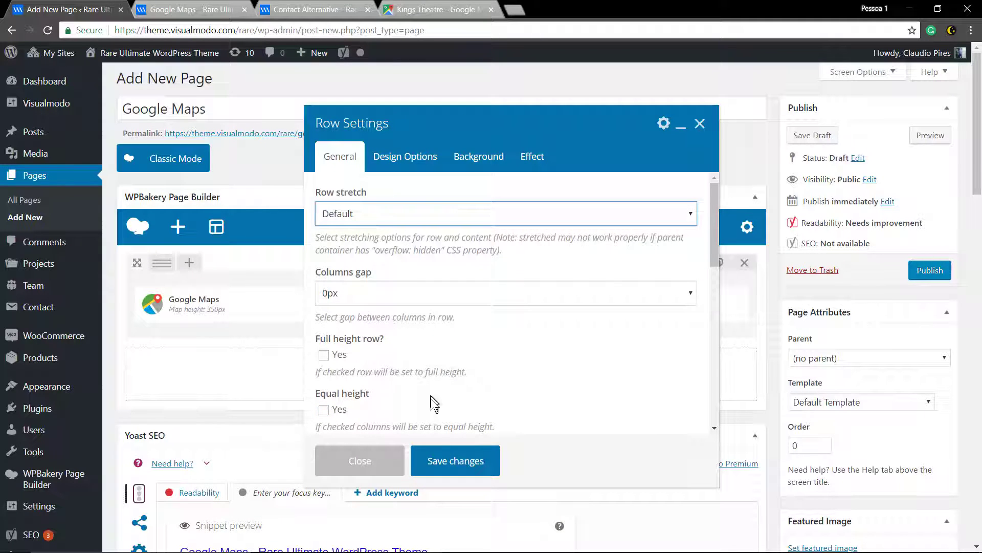
{"action": "left_click", "coordinate": [450, 460]}
{"action": "mouse_move", "coordinate": [165, 264]}
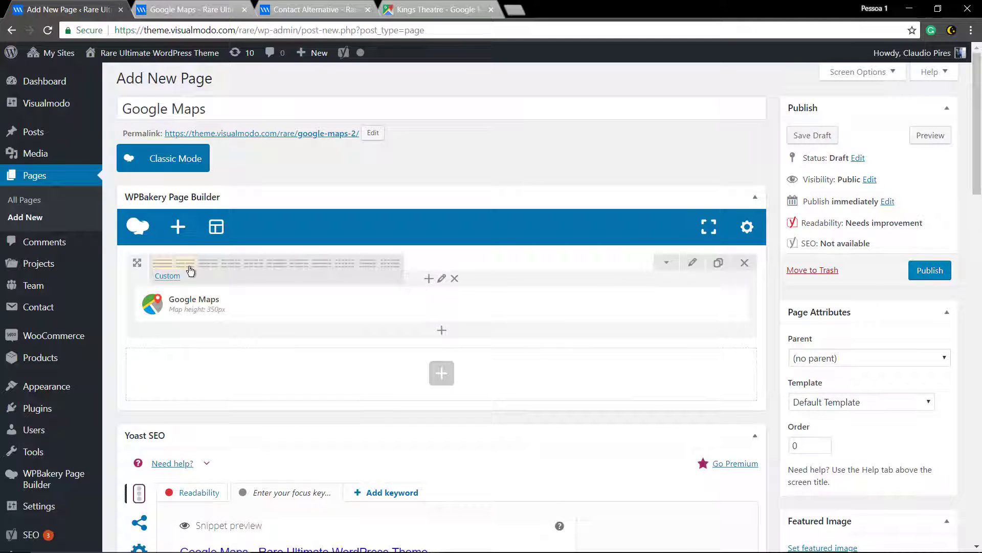
- Split the row into a 1/2 + 1/2 layout and add a Text Block to the right column
{"action": "left_click", "coordinate": [190, 270]}
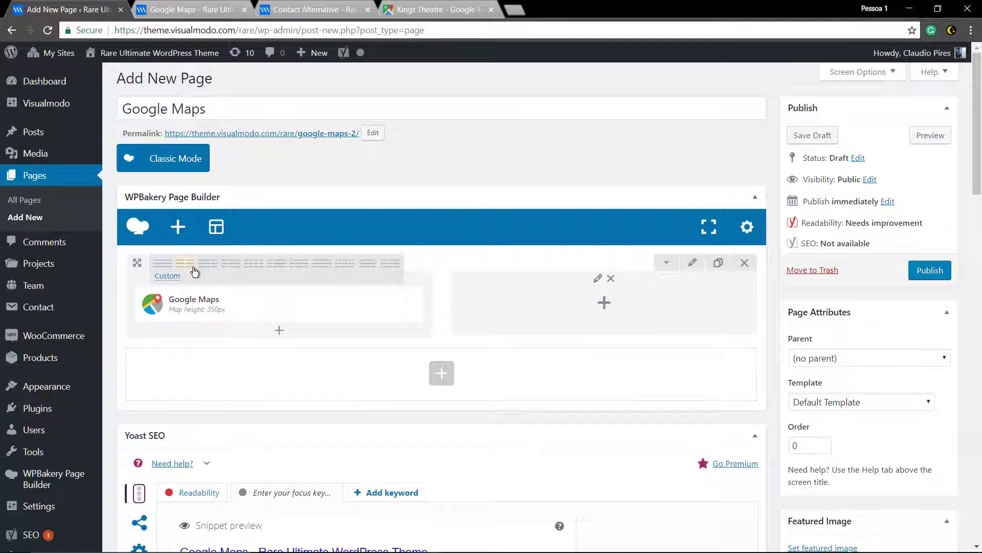
{"action": "left_click", "coordinate": [605, 305]}
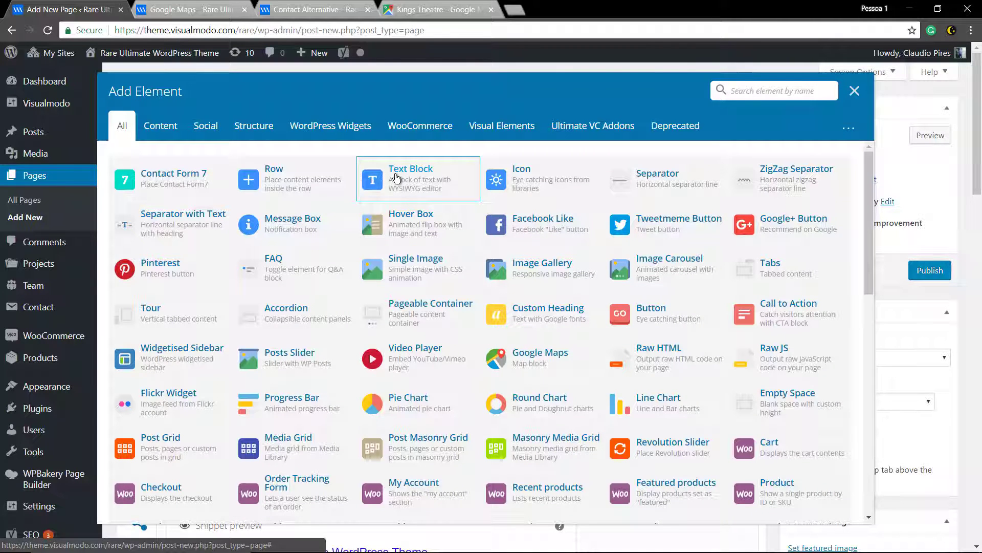
{"action": "left_click", "coordinate": [397, 177]}
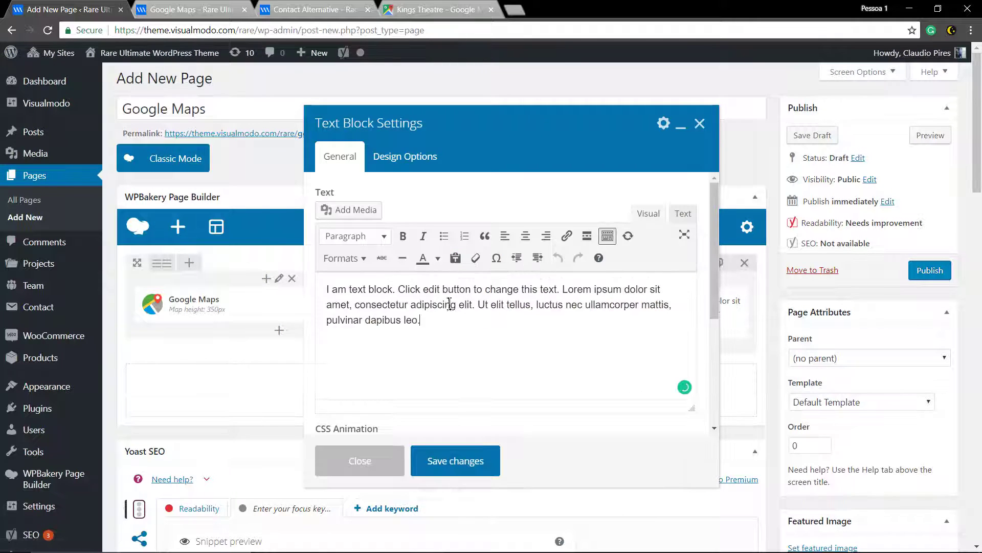
- Replace the placeholder text with 'Contact Us' formatted as Heading 1
{"action": "left_click_drag", "start_coordinate": [421, 319], "coordinate": [326, 289]}
{"action": "type", "text": "Contact Us"}
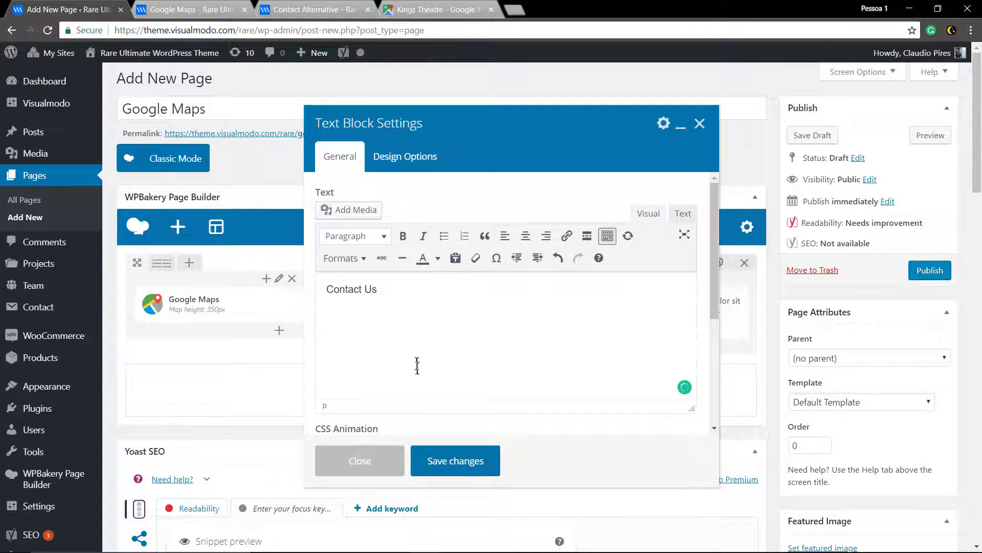
{"action": "key", "text": "ctrl+a"}
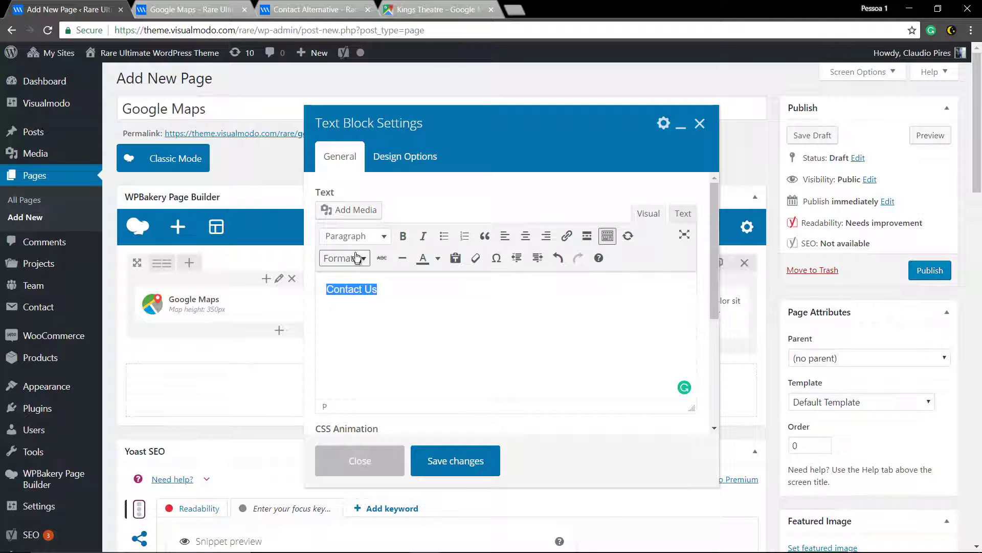
{"action": "left_click", "coordinate": [361, 237]}
{"action": "left_click", "coordinate": [396, 295]}
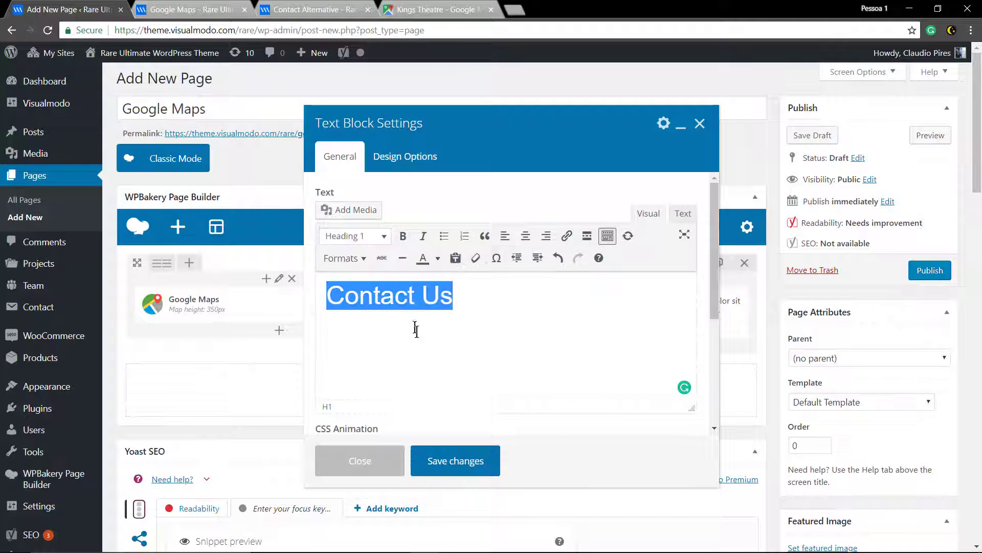
{"action": "left_click", "coordinate": [453, 464]}
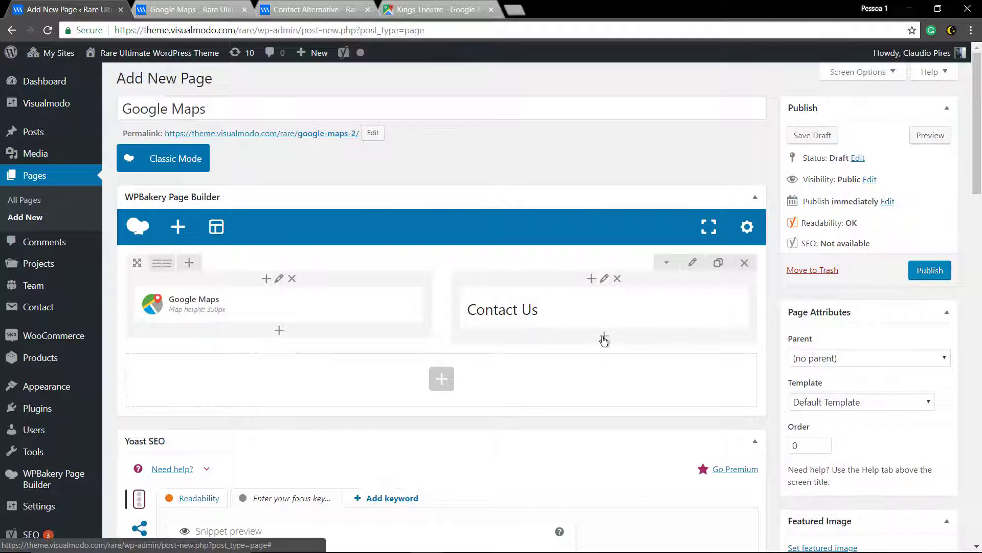